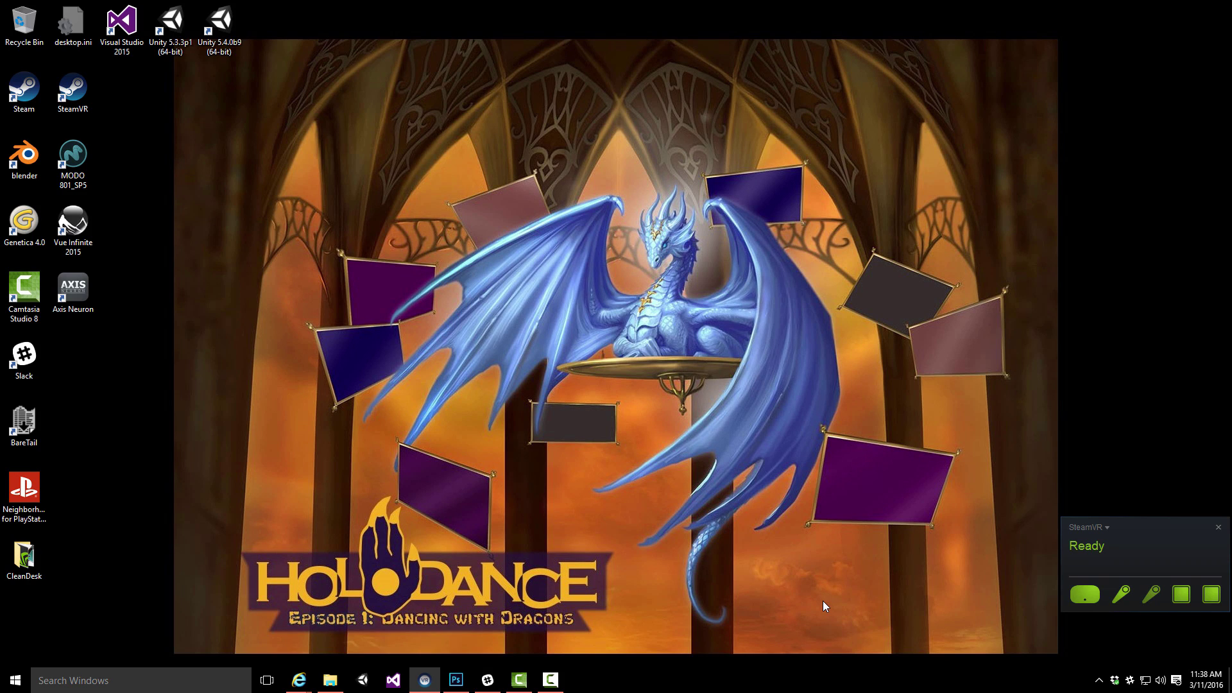
# Review the camera options in the SteamVR settings and close the settings window
pyautogui.click(1107, 528)
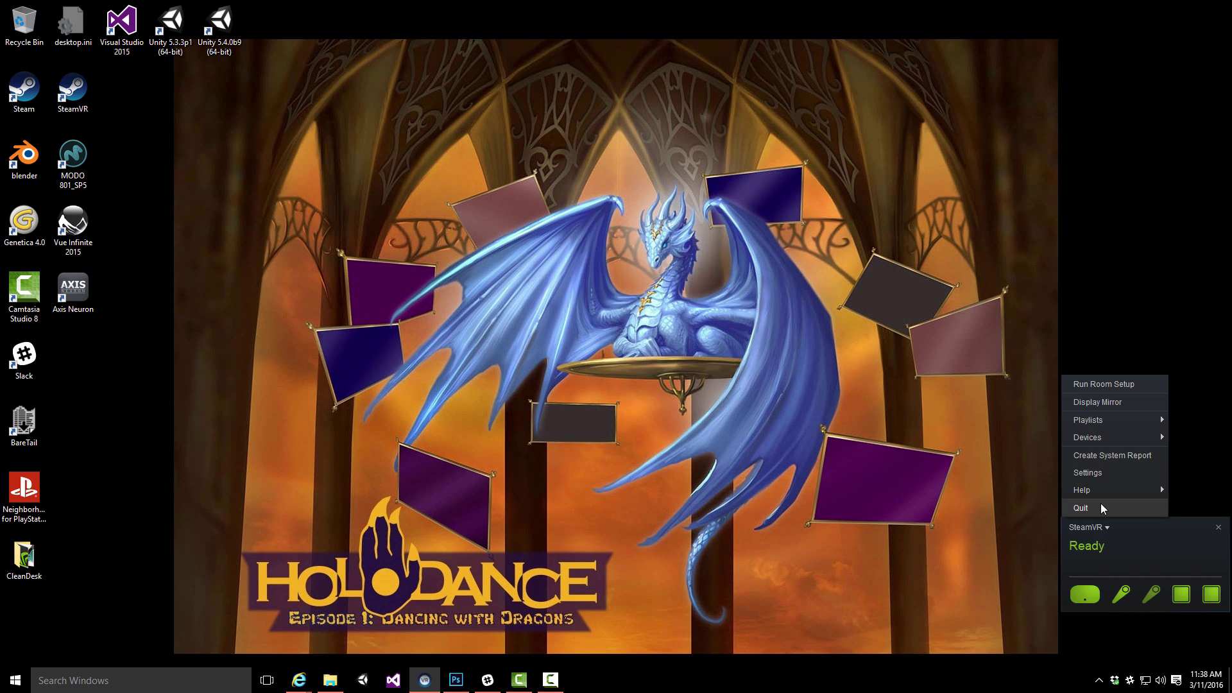
pyautogui.click(1101, 472)
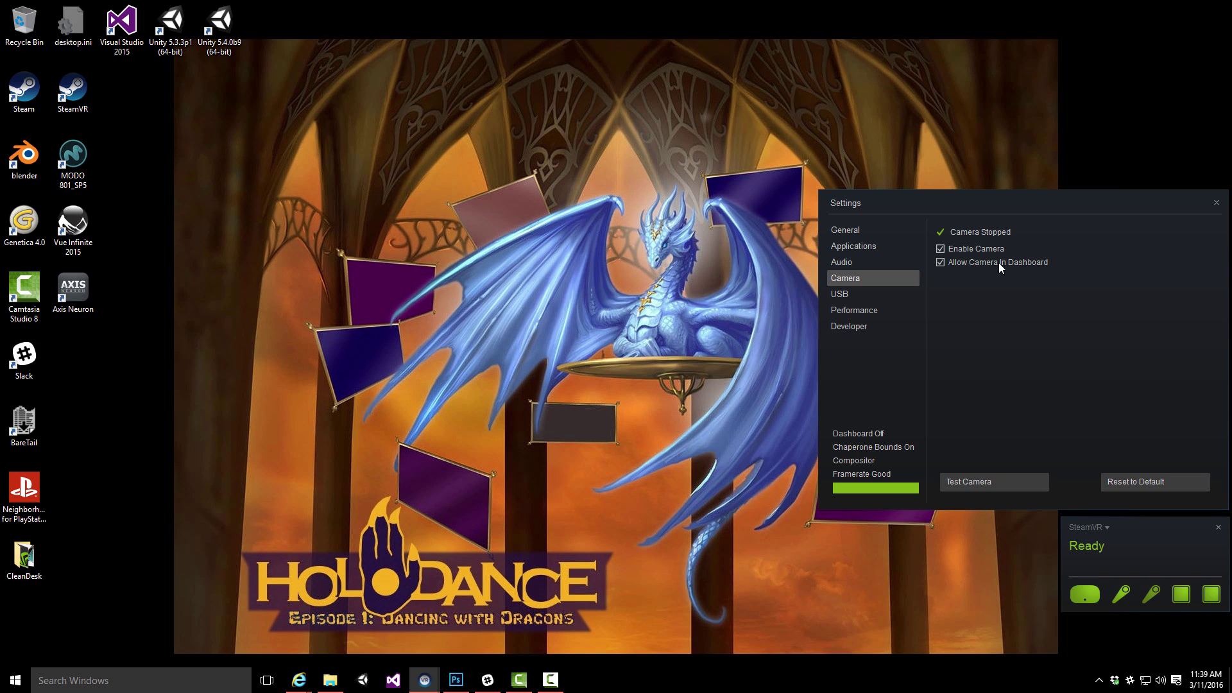
pyautogui.click(1216, 203)
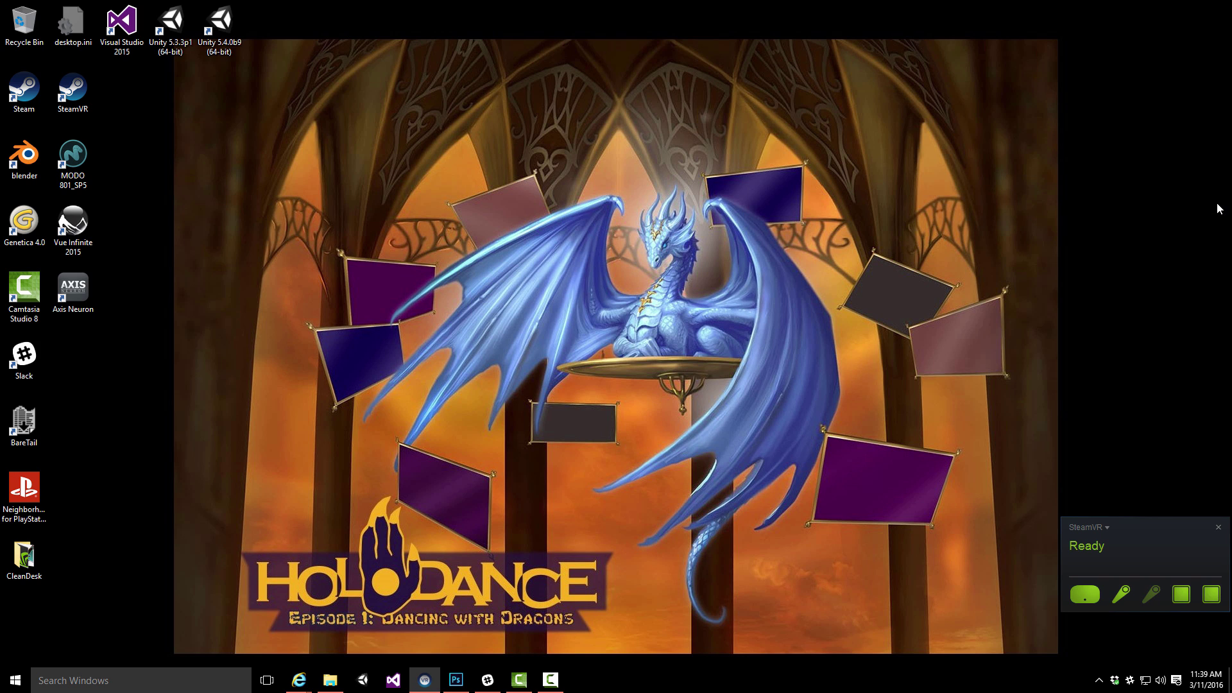
# Open steamvr.vrsettings from the Steam config folder in Sublime Text and highlight its camera block
pyautogui.click(330, 680)
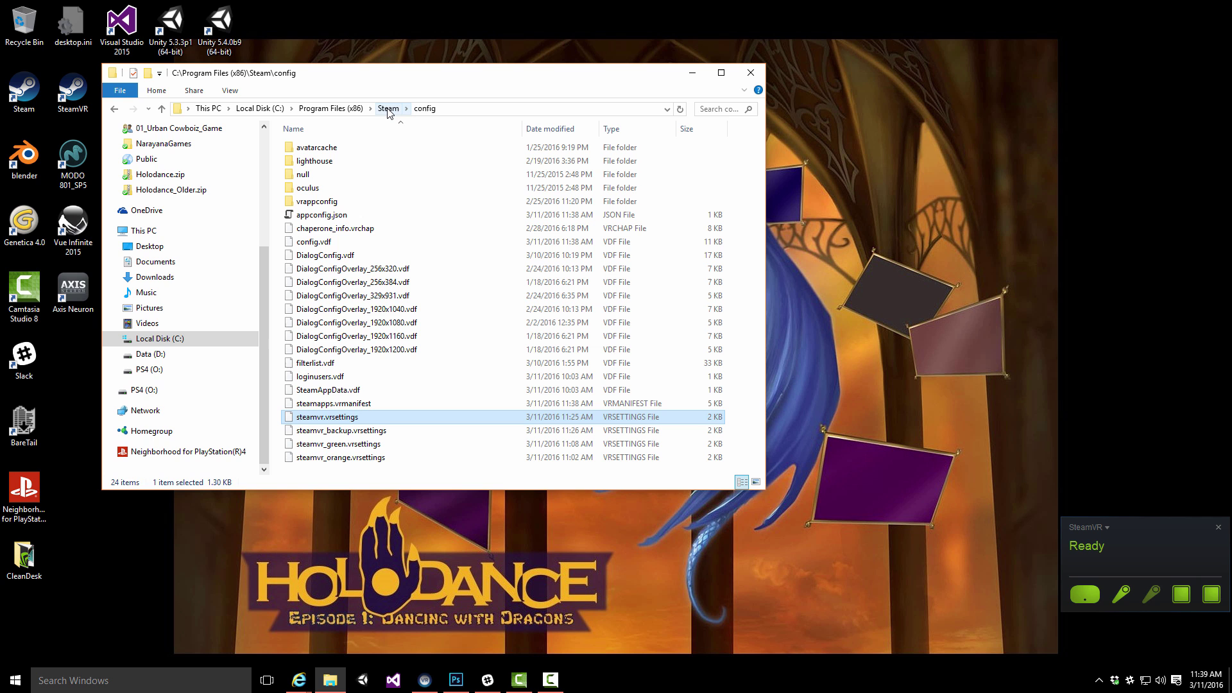
pyautogui.rightClick(308, 421)
pyautogui.click(352, 441)
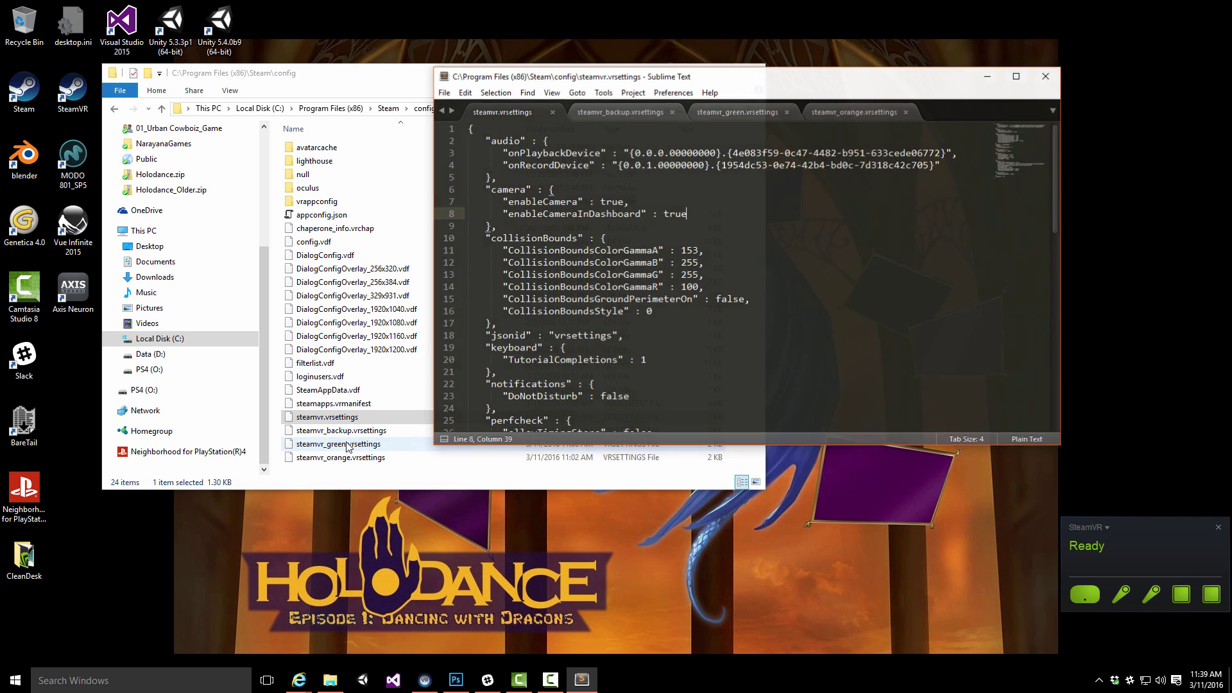
pyautogui.click(527, 190)
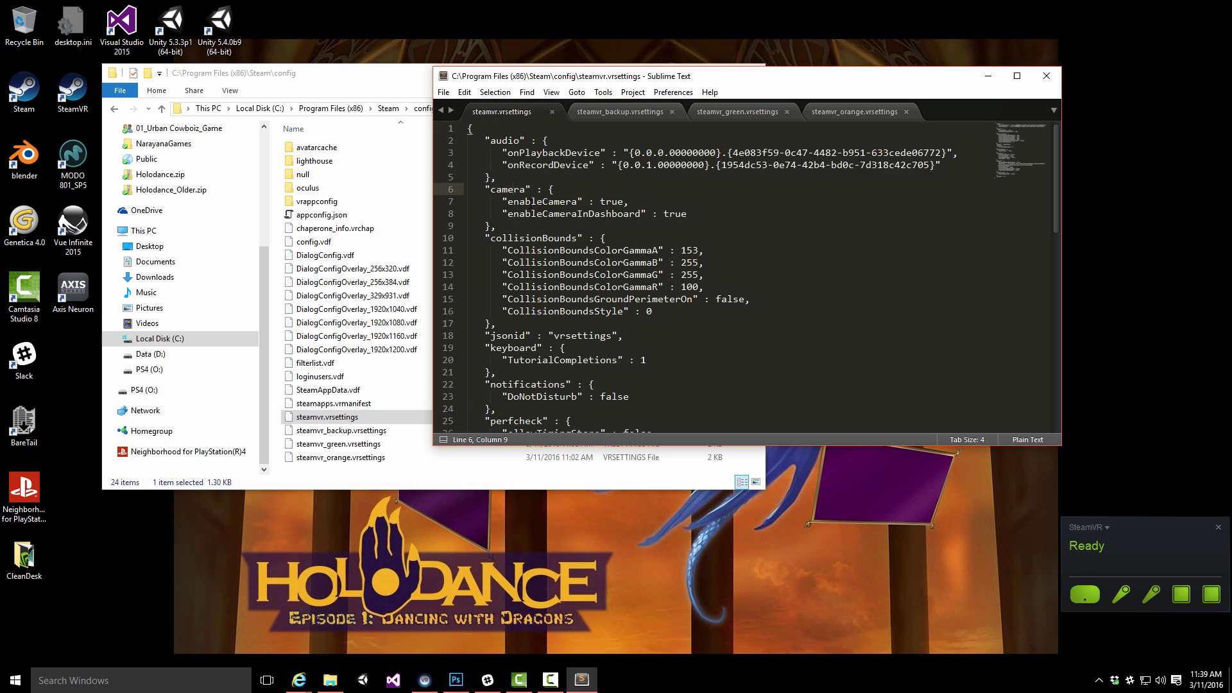
pyautogui.hotkey('shift', 'Down')
pyautogui.hotkey('shift', 'Down')
pyautogui.hotkey('shift', 'Down')
pyautogui.hotkey('shift', 'Down')
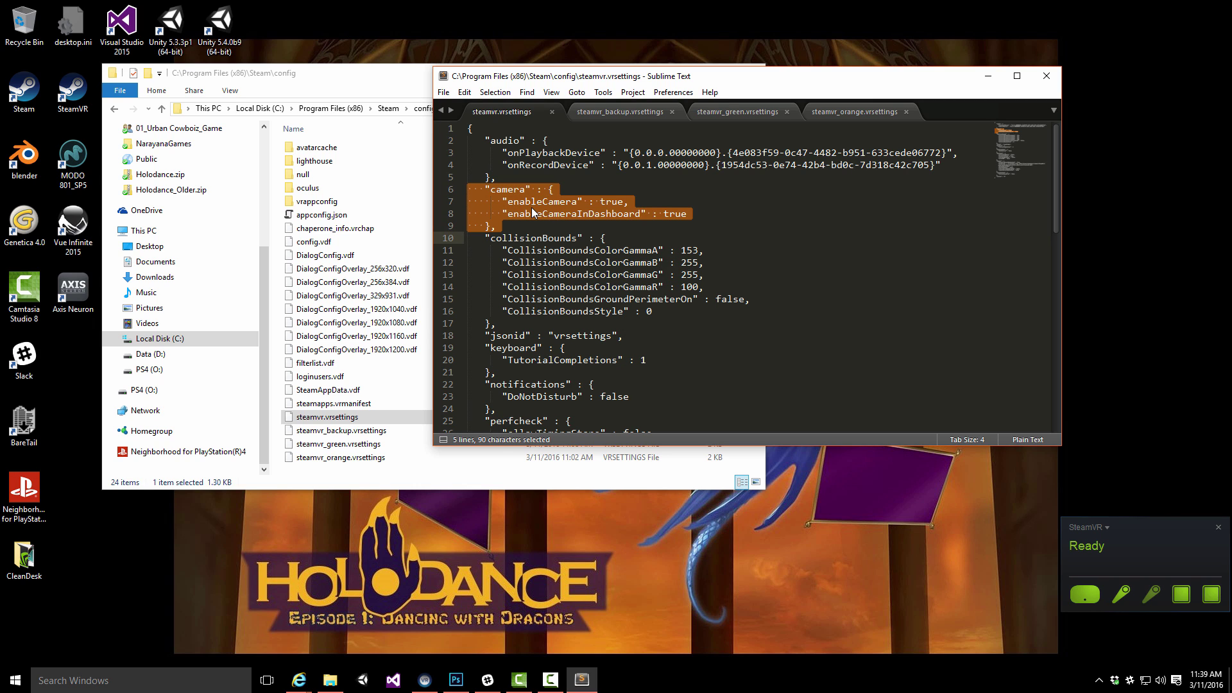
# Copy the text after enableCameraInDashboard's value through the enableCameraForRoomView line from the camera block in steamvr_backup.vrsettings
pyautogui.click(615, 116)
pyautogui.click(687, 213)
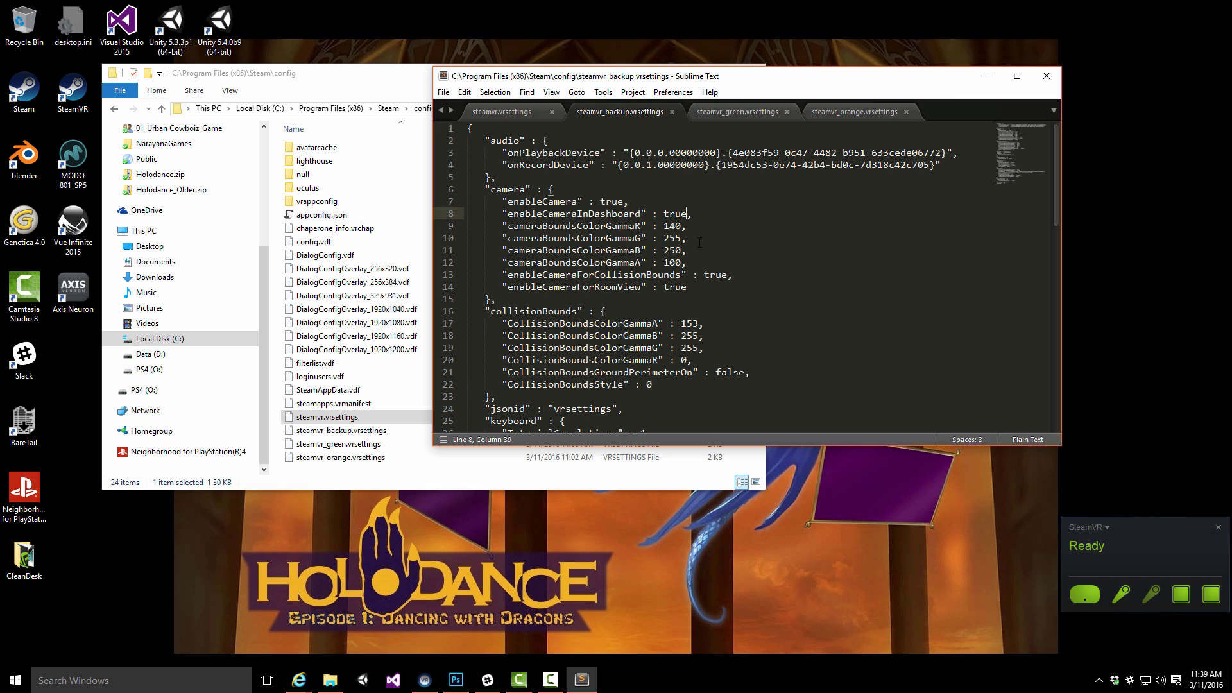
pyautogui.hotkey('shift', 'Down')
pyautogui.hotkey('shift', 'Down')
pyautogui.hotkey('shift', 'Down')
pyautogui.hotkey('shift', 'Down')
pyautogui.hotkey('shift', 'Down')
pyautogui.hotkey('shift', 'Down')
pyautogui.hotkey('ctrl', 'c')
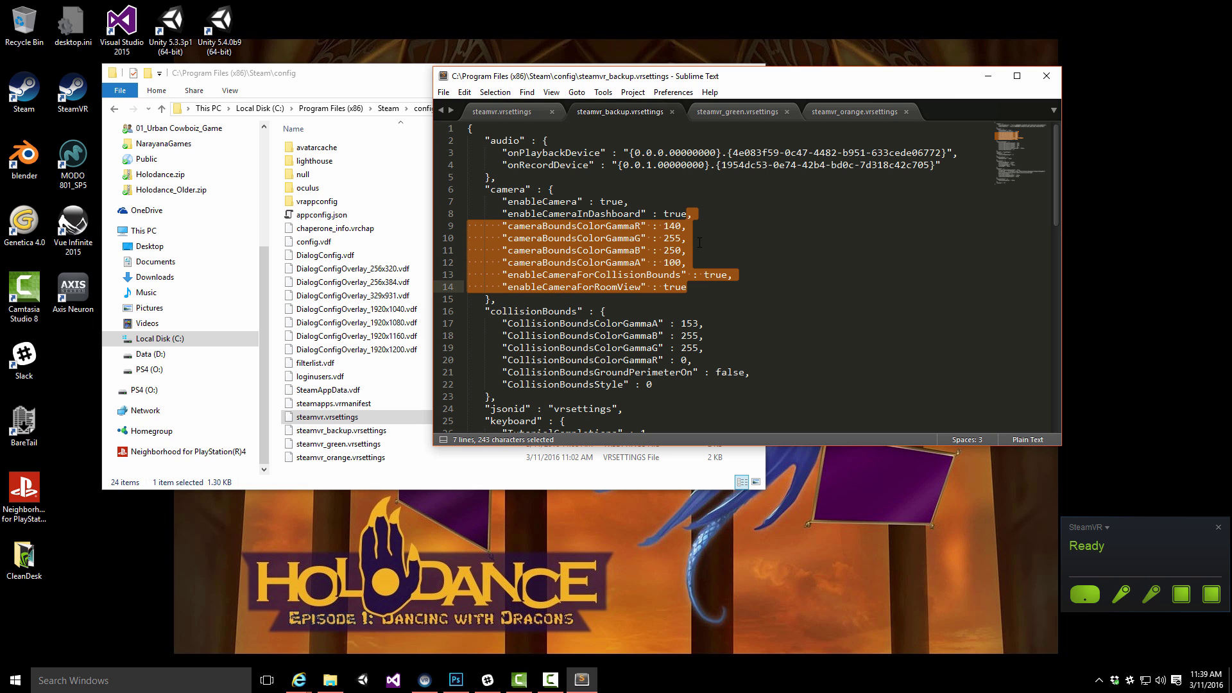
# Paste the copied camera bounds color, collision bounds and room view settings after enableCameraInDashboard in steamvr.vrsettings, and save the file
pyautogui.click(511, 120)
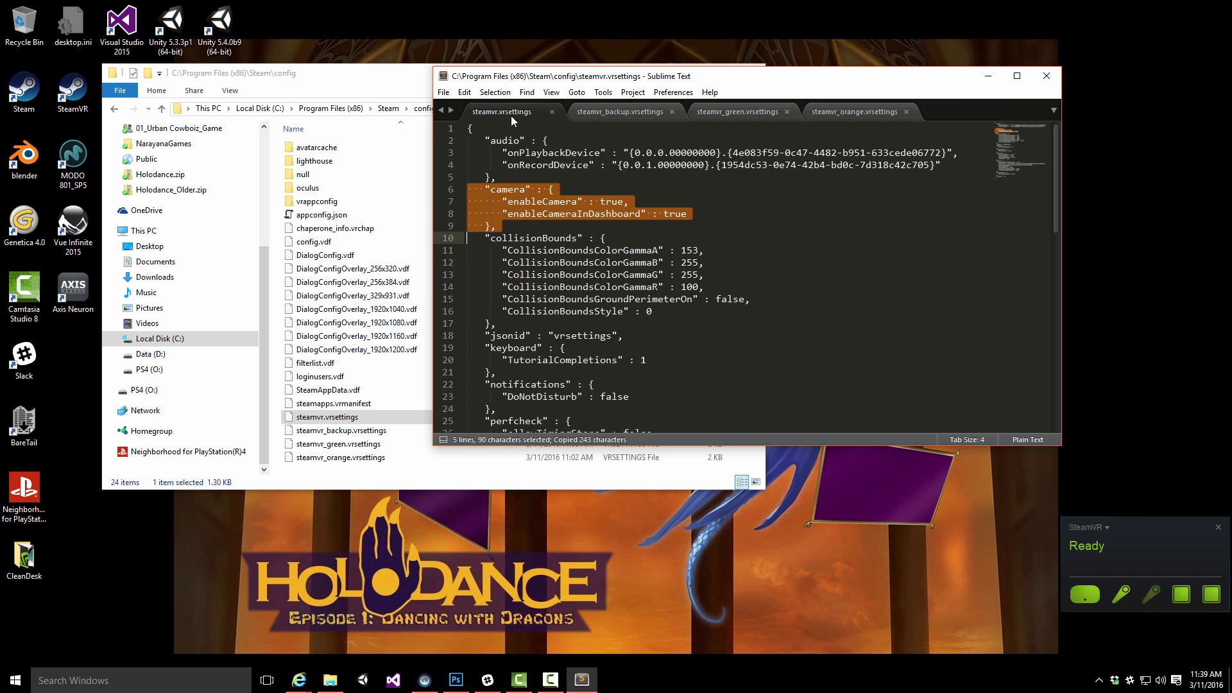
pyautogui.click(709, 214)
pyautogui.hotkey('ctrl', 'v')
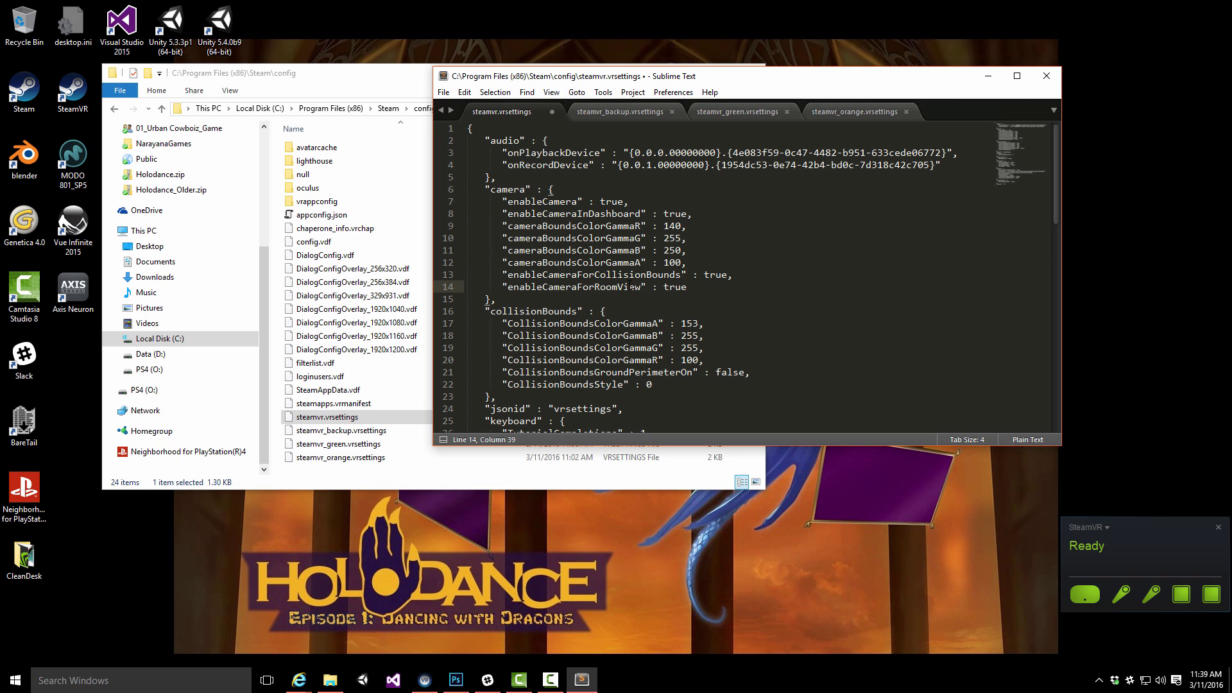
pyautogui.hotkey('ctrl', 's')
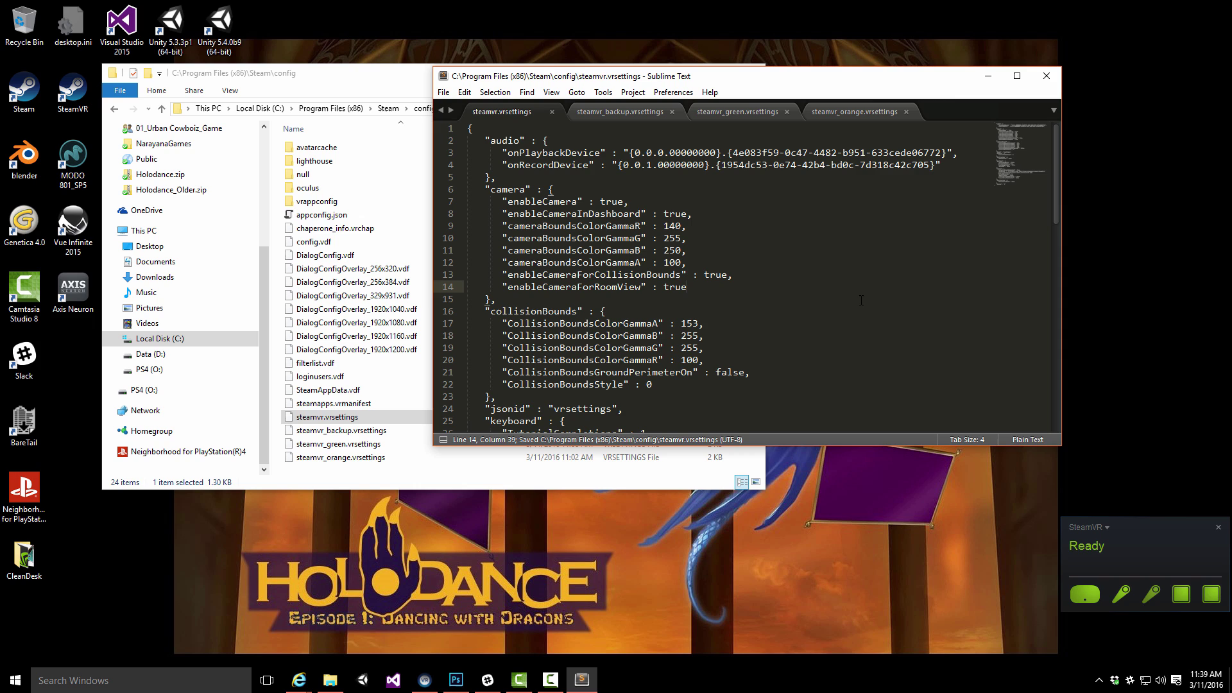
# Restart SteamVR and open its display mirror
pyautogui.click(1219, 528)
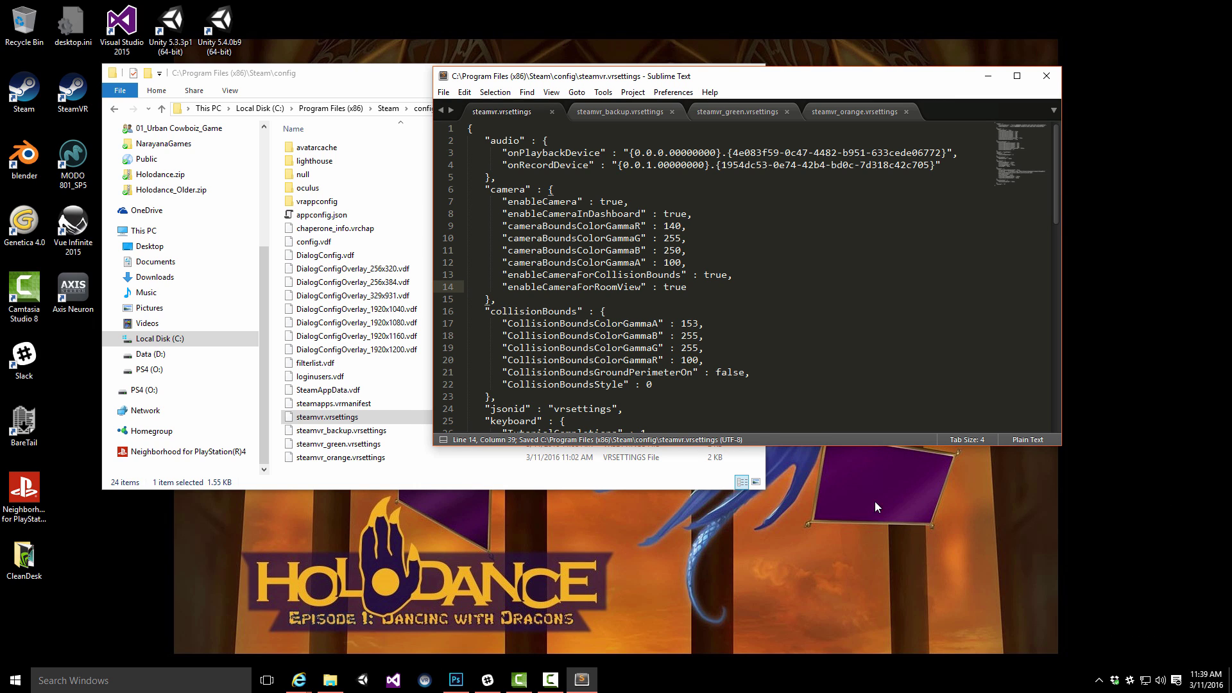
pyautogui.click(437, 677)
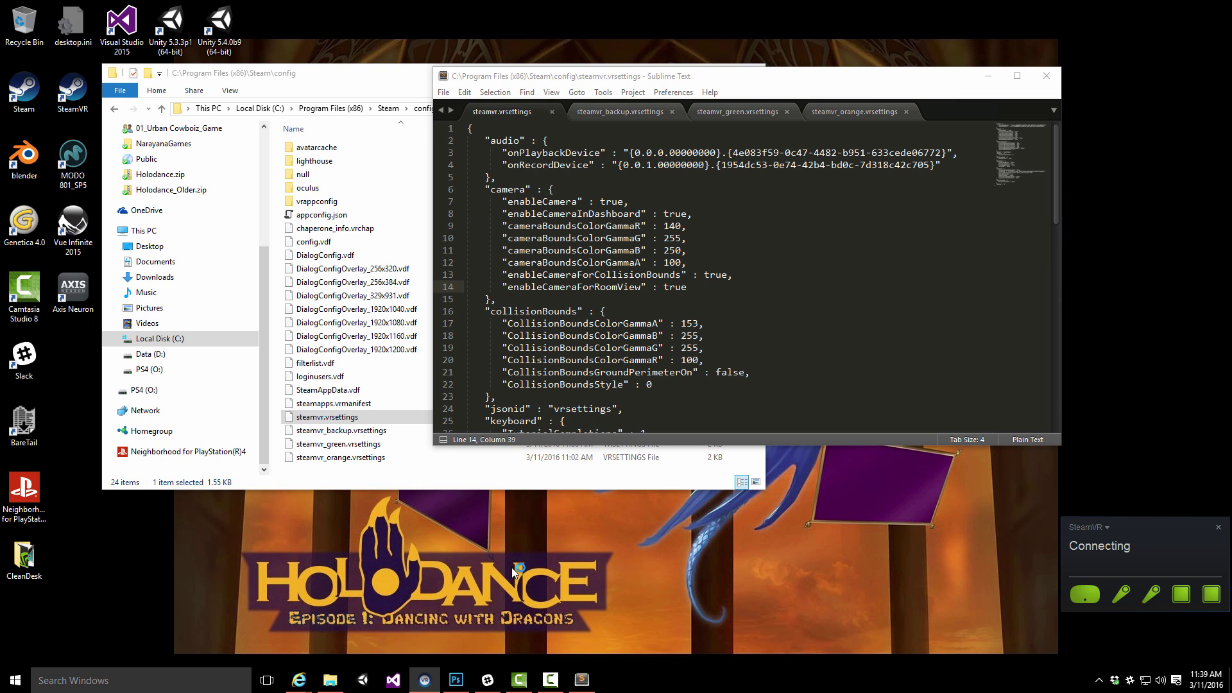
pyautogui.click(1105, 527)
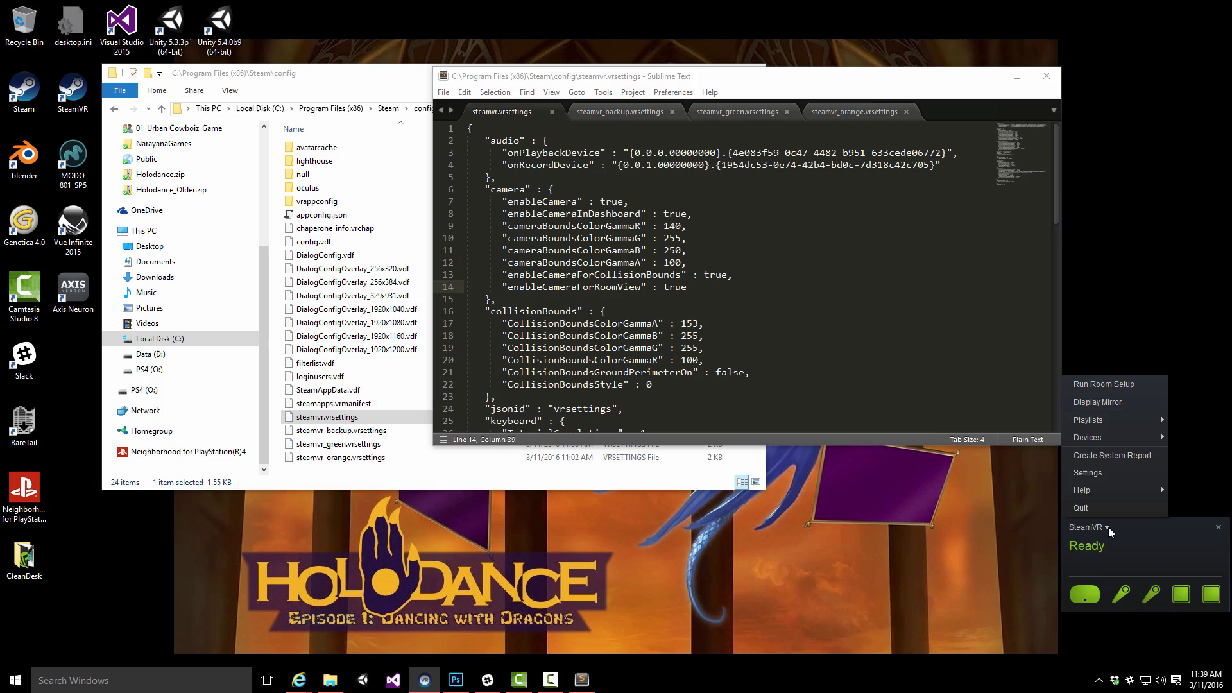
pyautogui.click(1107, 404)
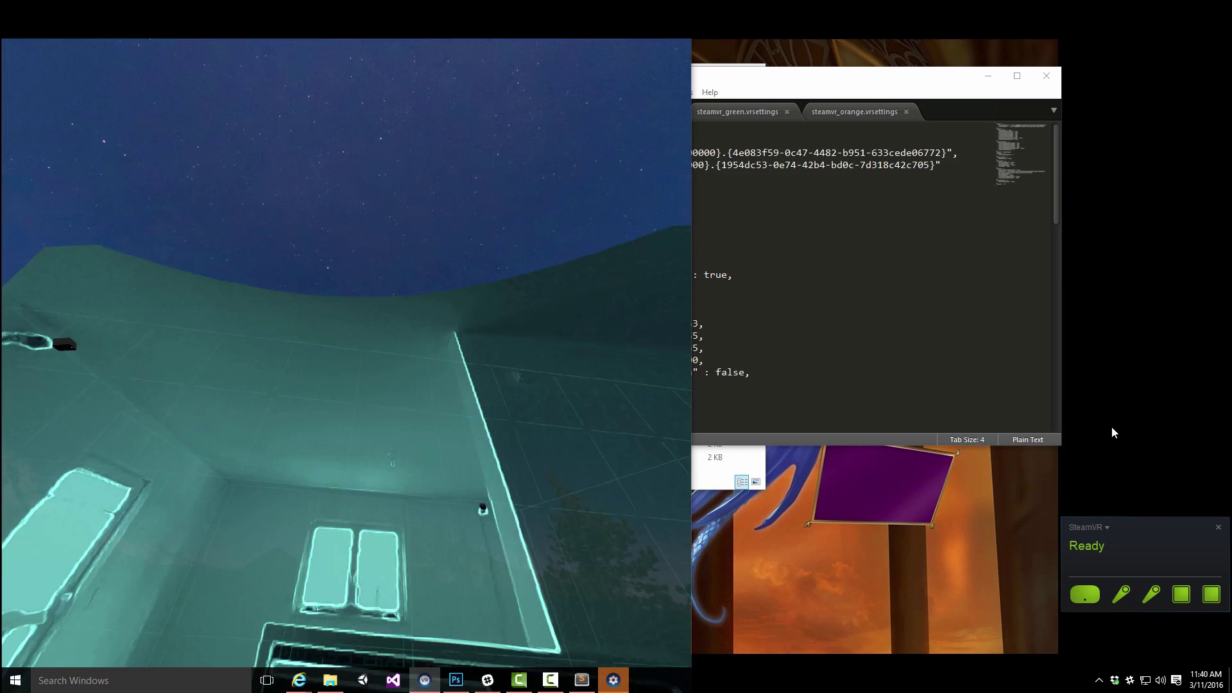
# Shut down SteamVR and copy the entire camera block from steamvr_green.vrsettings
pyautogui.click(1219, 530)
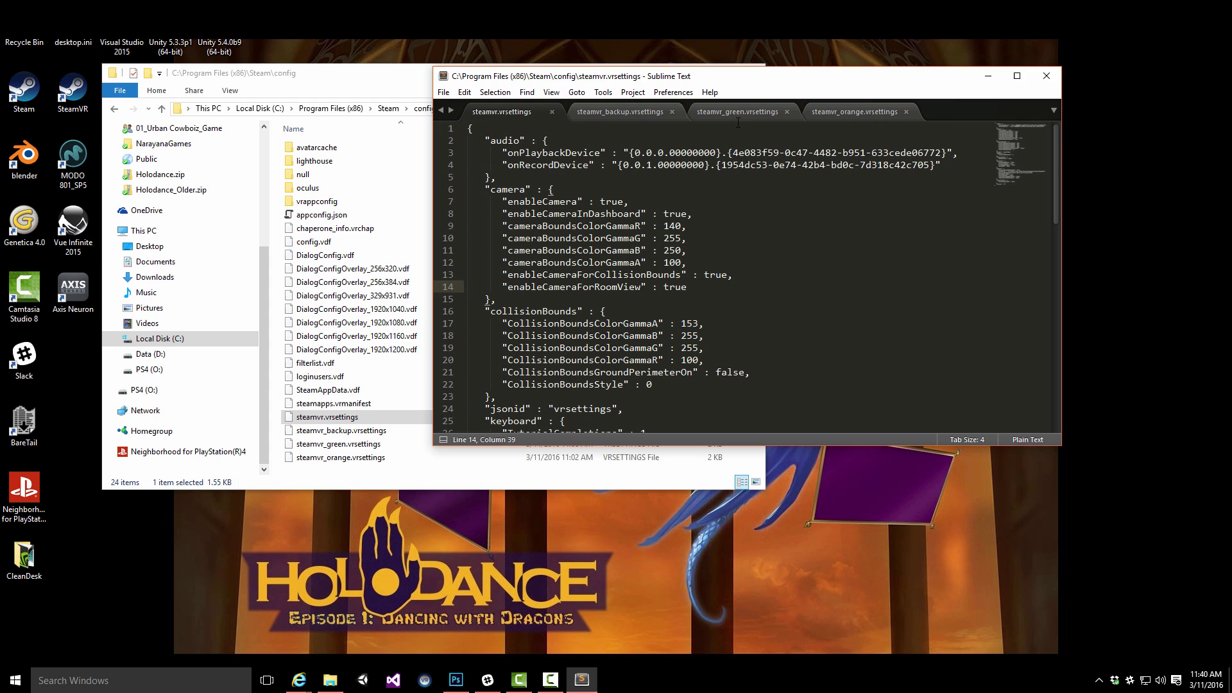
pyautogui.click(722, 113)
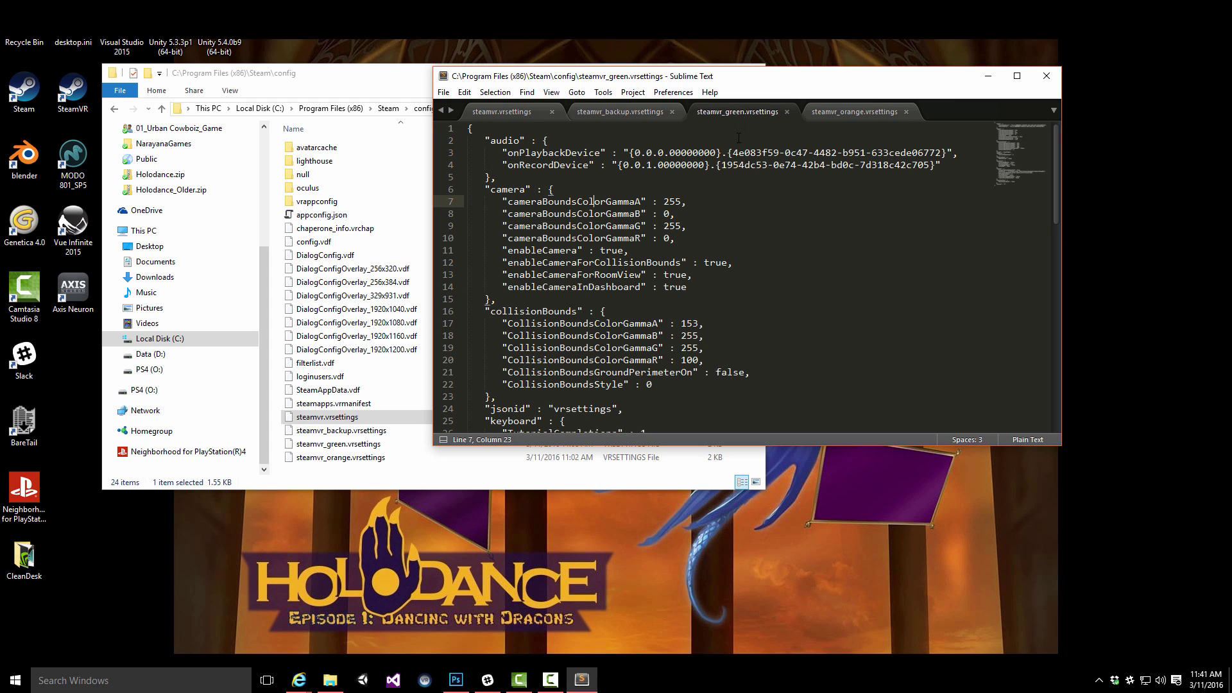
pyautogui.click(580, 192)
pyautogui.hotkey('shift', 'Down')
pyautogui.hotkey('shift', 'Down')
pyautogui.hotkey('shift', 'Down')
pyautogui.hotkey('shift', 'Down')
pyautogui.hotkey('shift', 'Down')
pyautogui.hotkey('shift', 'Down')
pyautogui.hotkey('shift', 'Down')
pyautogui.hotkey('shift', 'Down')
pyautogui.hotkey('shift', 'Down')
pyautogui.hotkey('shift', 'Down')
pyautogui.hotkey('ctrl', 'c')
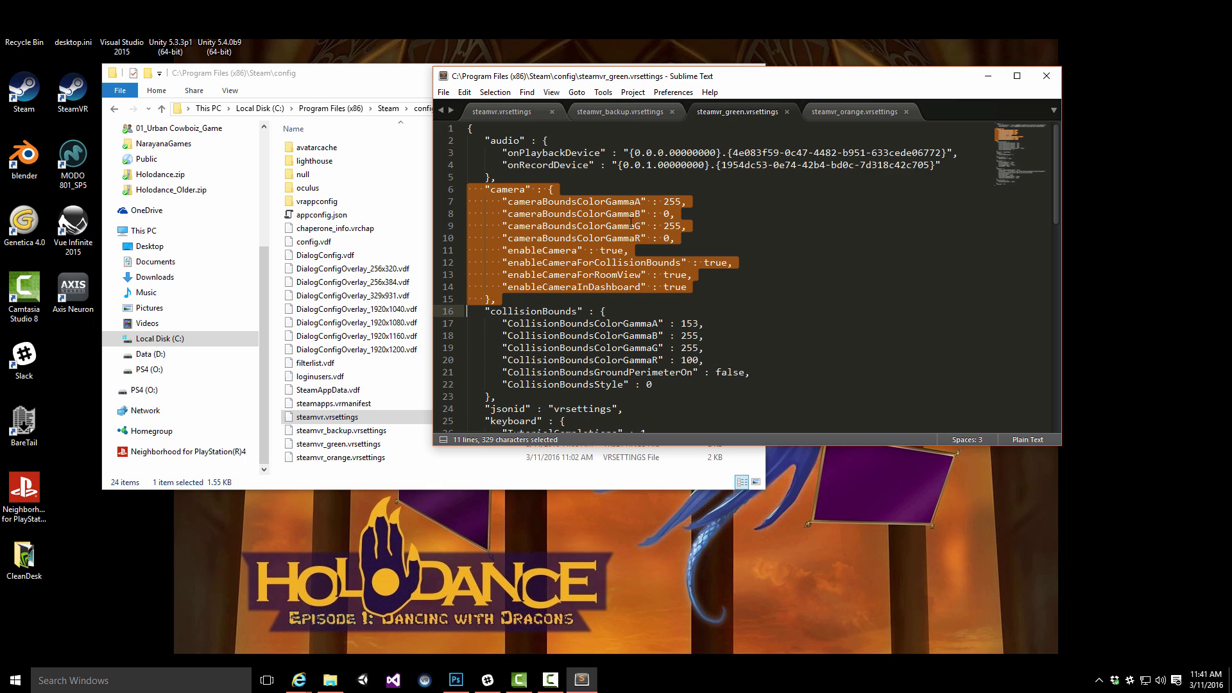
# Replace the camera block in steamvr.vrsettings with the copied green version (R 0, G 255, B 0, A 255) and save the file
pyautogui.click(519, 116)
pyautogui.click(531, 189)
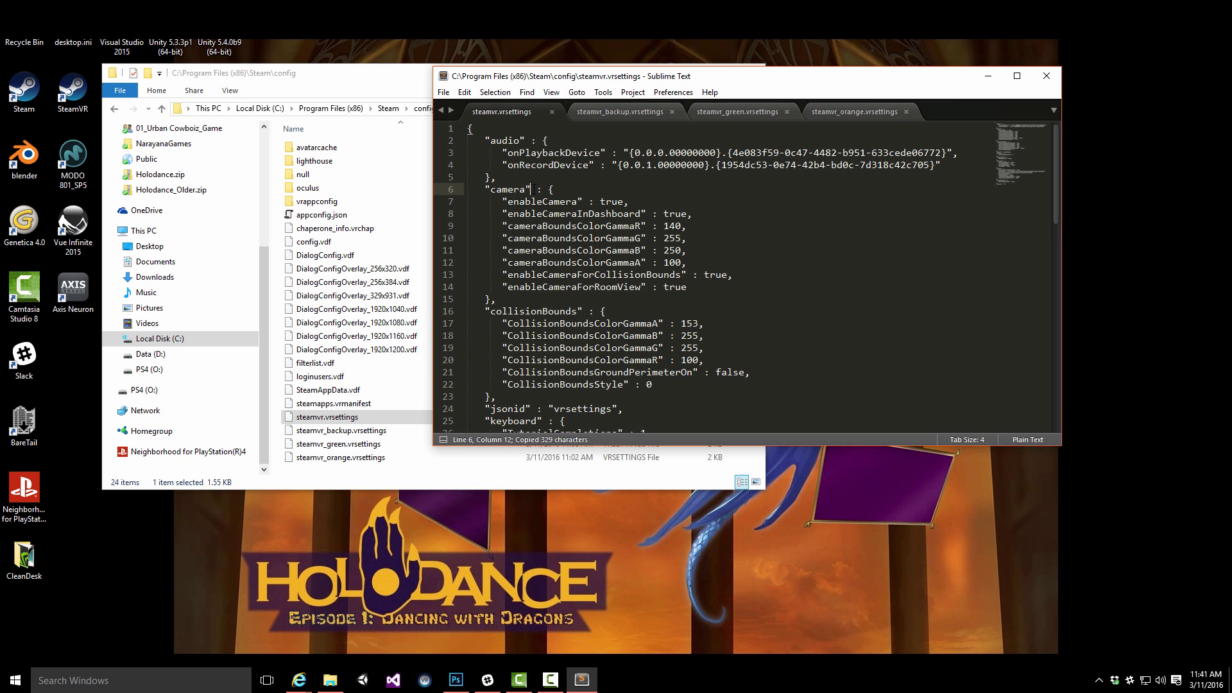
pyautogui.press('Home')
pyautogui.press('Home')
pyautogui.hotkey('shift', 'Down')
pyautogui.hotkey('shift', 'Down')
pyautogui.hotkey('shift', 'Down')
pyautogui.hotkey('shift', 'Down')
pyautogui.hotkey('shift', 'Down')
pyautogui.hotkey('shift', 'Down')
pyautogui.press('Left')
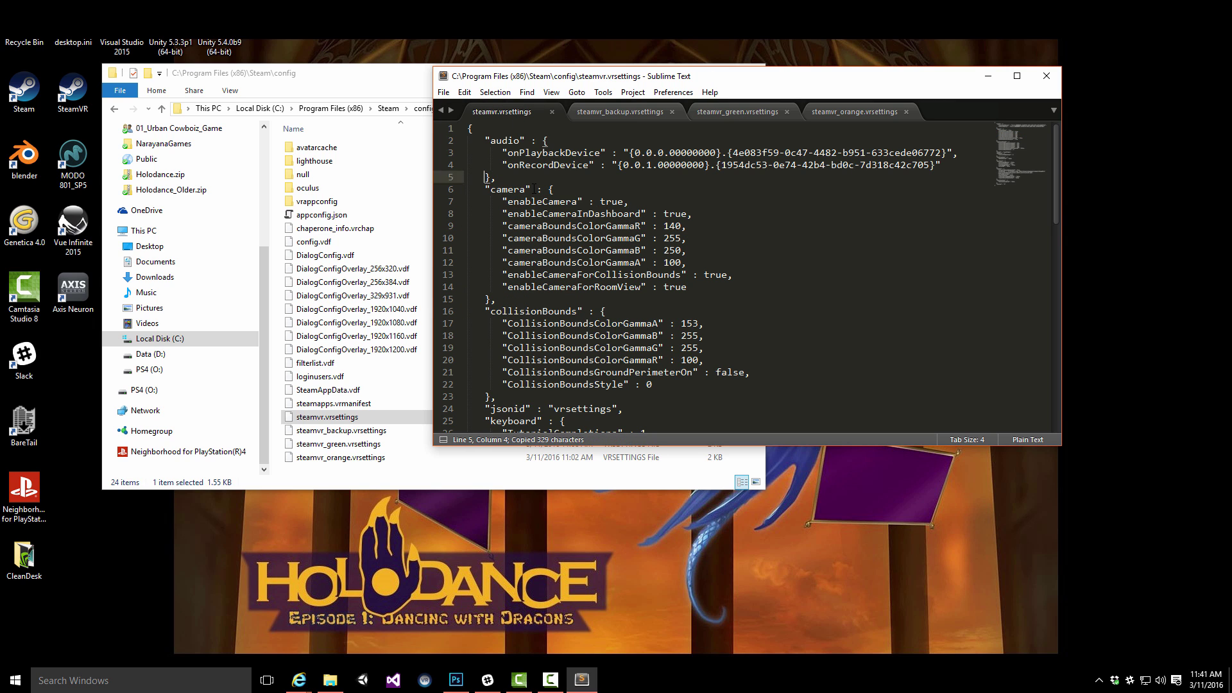
pyautogui.hotkey('shift', 'Down')
pyautogui.hotkey('shift', 'Down')
pyautogui.hotkey('shift', 'Down')
pyautogui.hotkey('shift', 'Down')
pyautogui.hotkey('shift', 'Down')
pyautogui.hotkey('shift', 'Down')
pyautogui.hotkey('shift', 'Down')
pyautogui.hotkey('shift', 'Down')
pyautogui.hotkey('shift', 'Down')
pyautogui.hotkey('shift', 'Down')
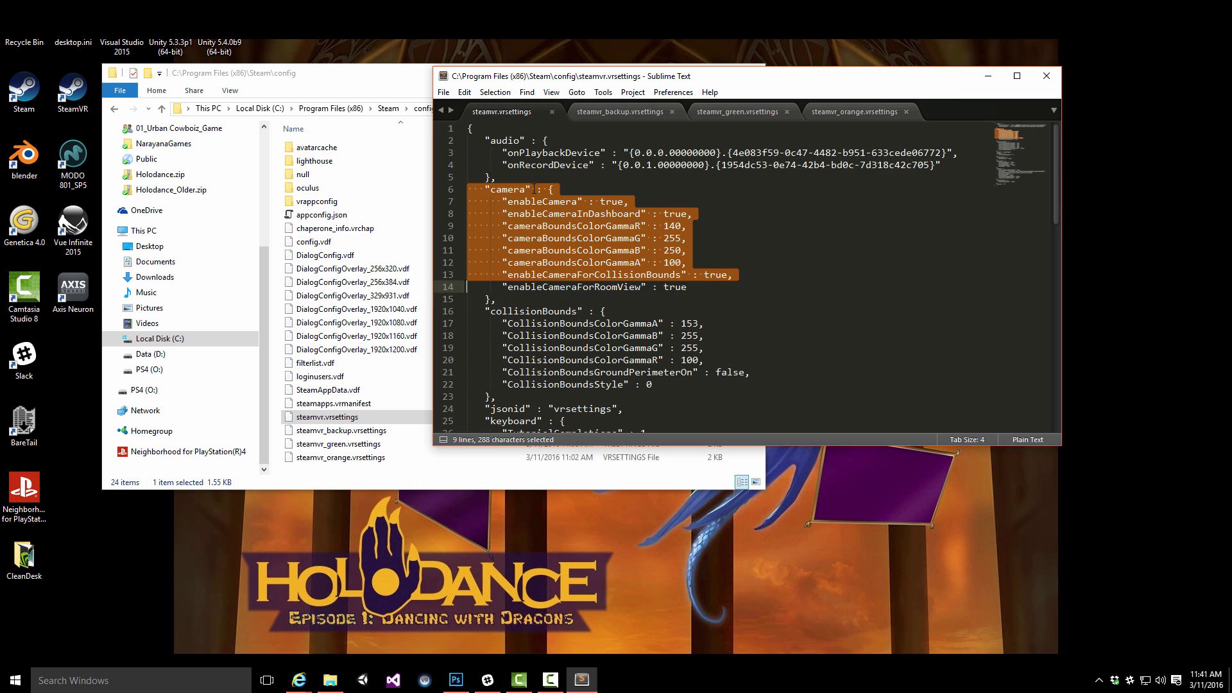
pyautogui.hotkey('ctrl', 'v')
pyautogui.hotkey('ctrl', 's')
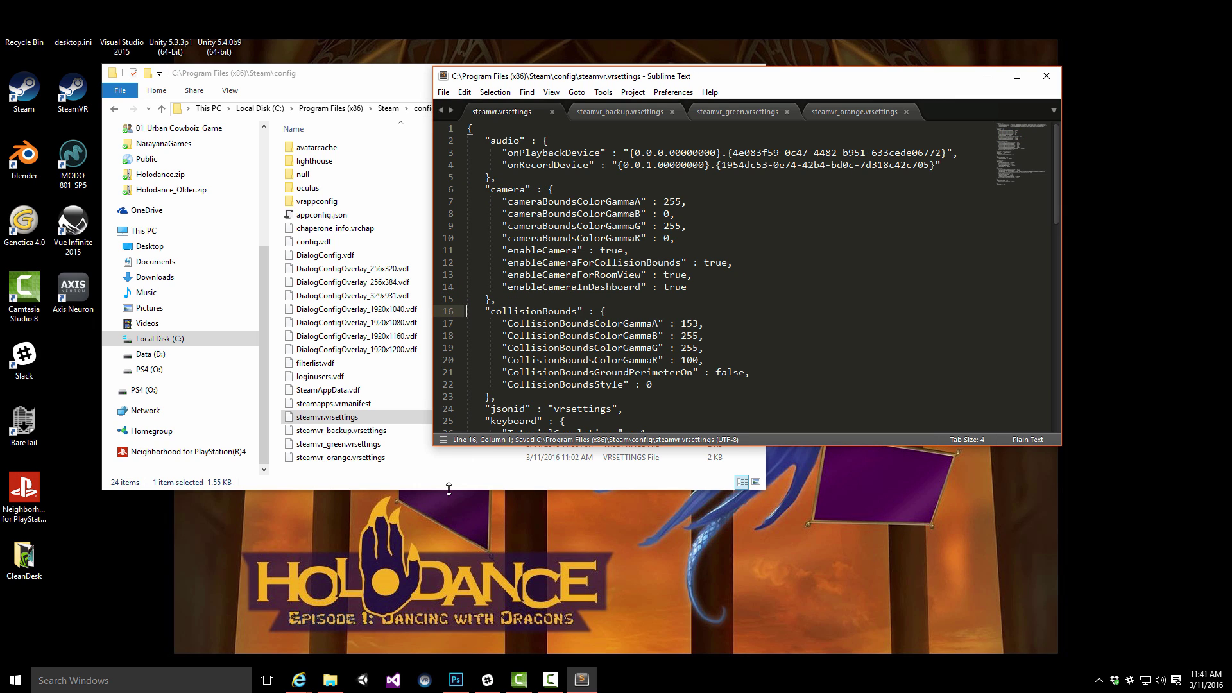
# Launch SteamVR with the green camera settings and open its display mirror
pyautogui.click(424, 680)
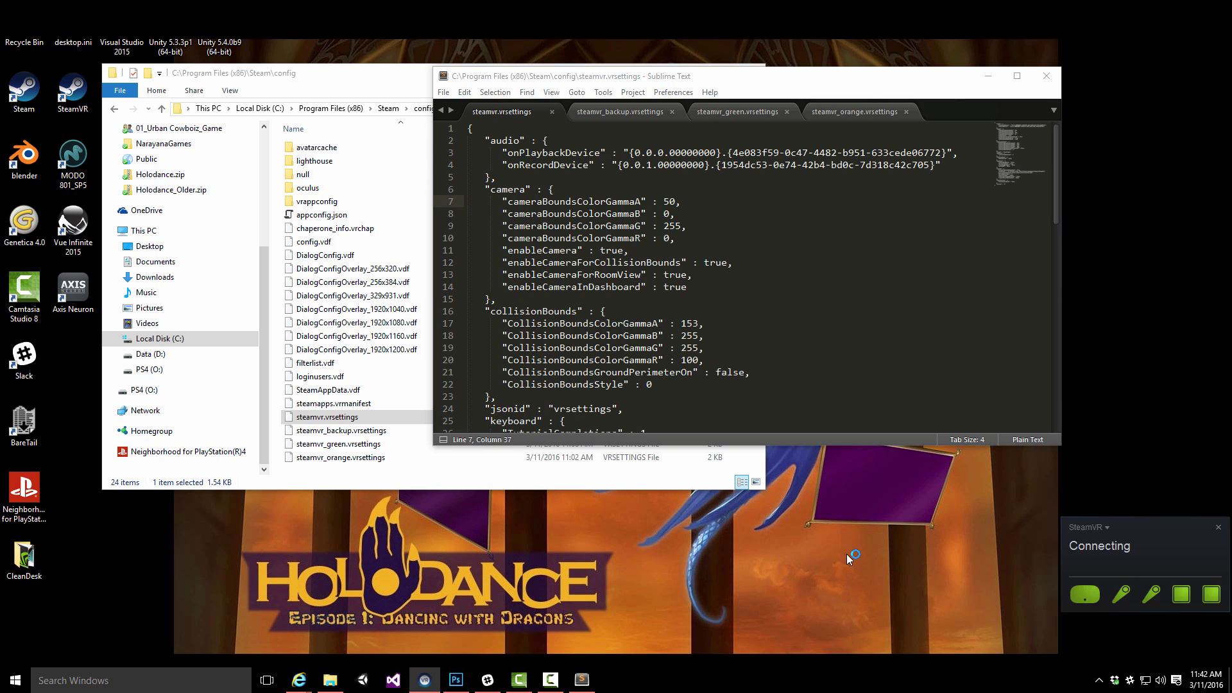
pyautogui.click(1109, 527)
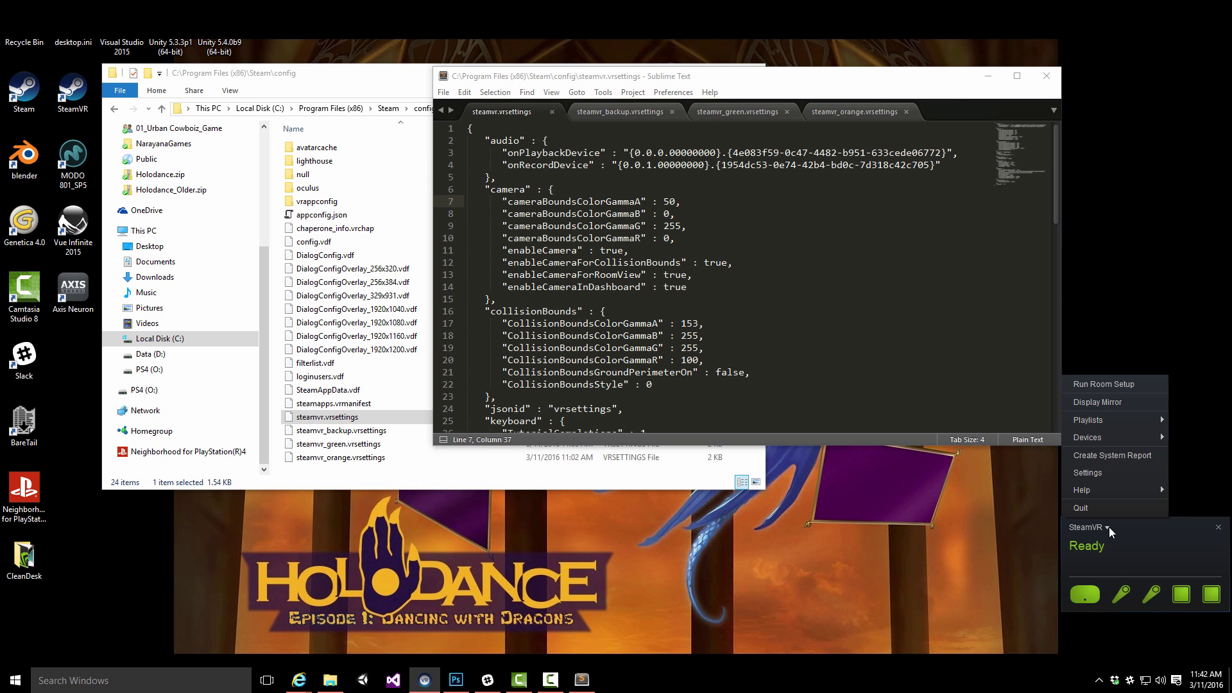
pyautogui.click(1099, 403)
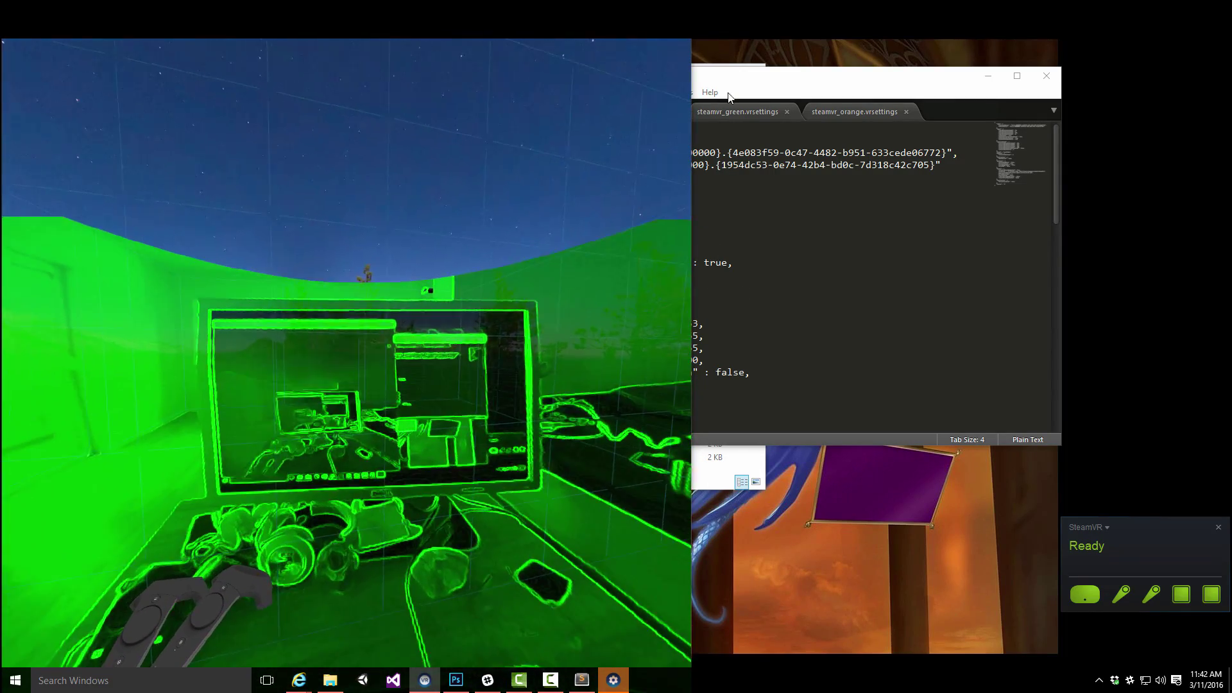
# Switch to Sublime Text and copy the entire camera block from steamvr_orange.vrsettings
pyautogui.click(756, 82)
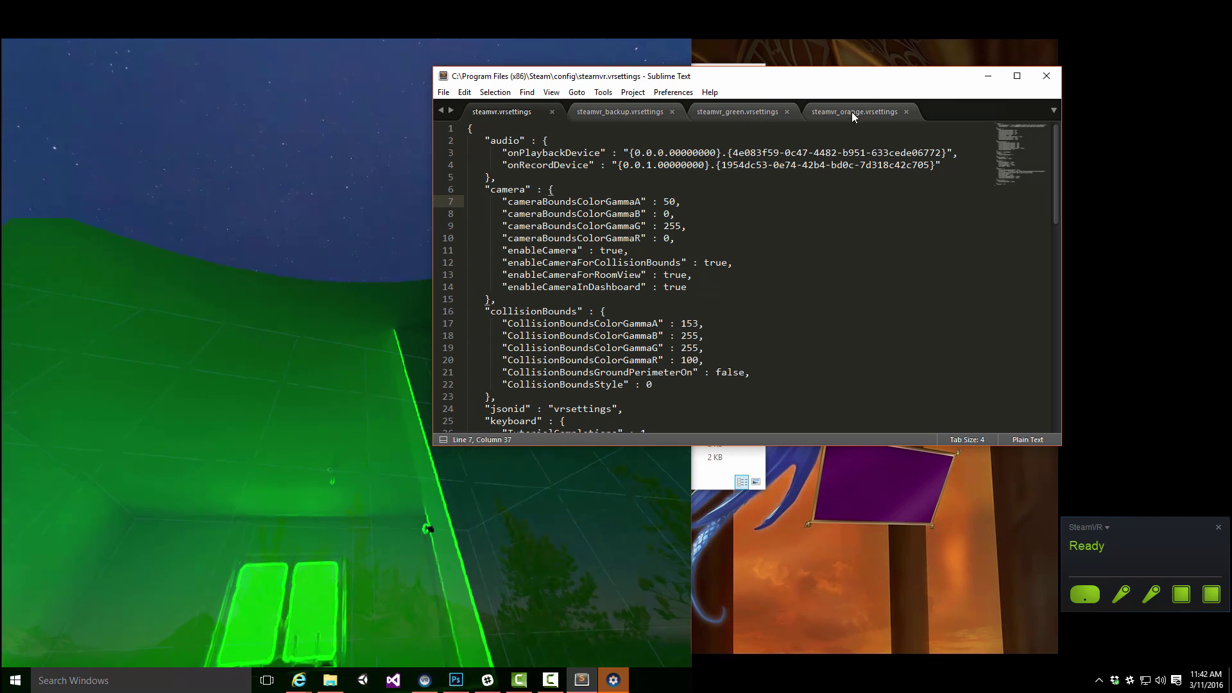
pyautogui.click(852, 112)
pyautogui.click(634, 201)
pyautogui.hotkey('shift', 'Home')
pyautogui.hotkey('shift', 'Home')
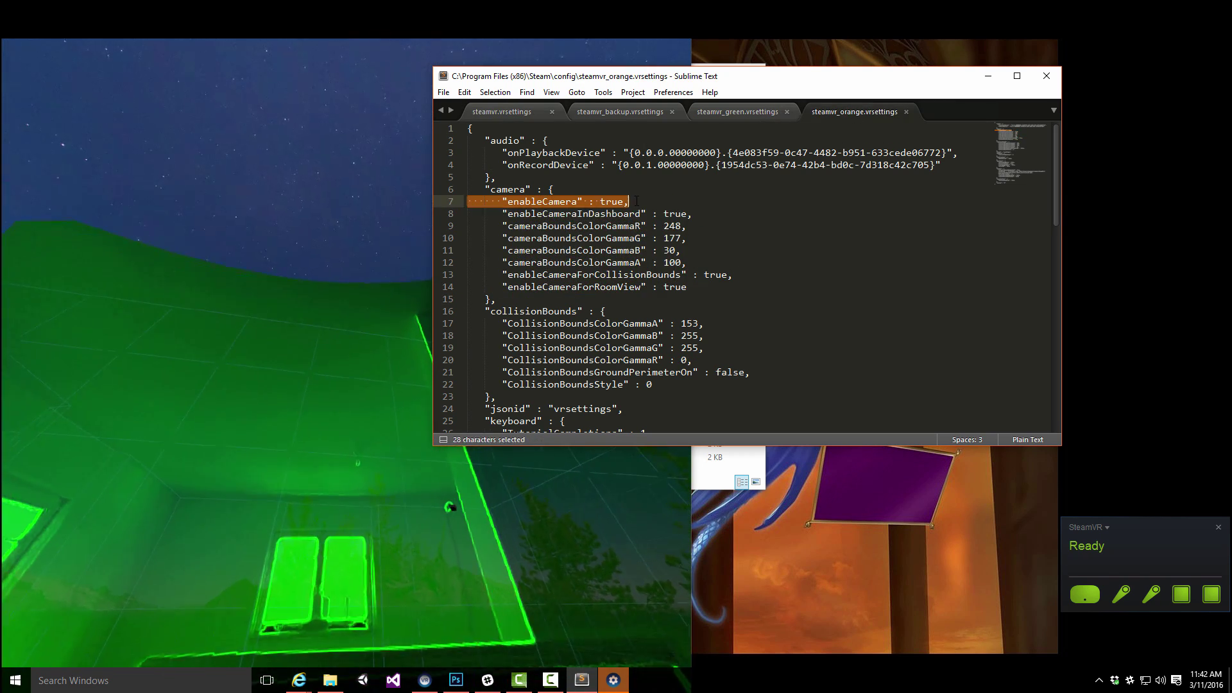
pyautogui.hotkey('shift', 'Down')
pyautogui.hotkey('shift', 'Down')
pyautogui.hotkey('shift', 'Down')
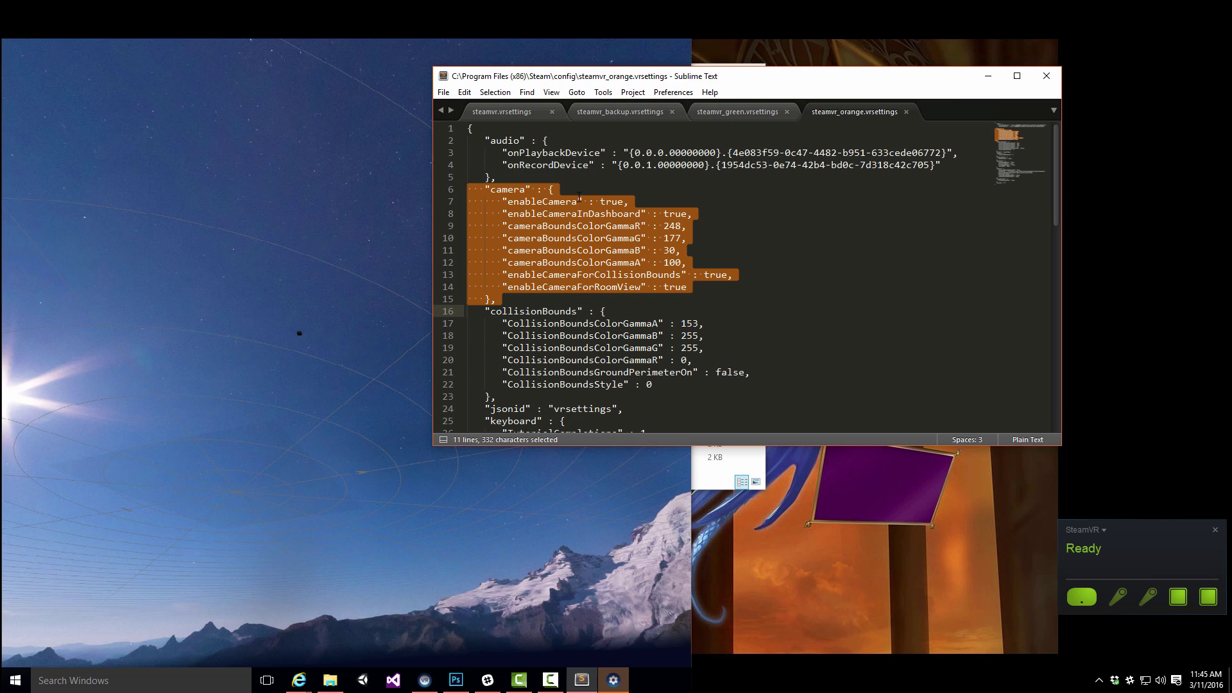
pyautogui.hotkey('ctrl', 'c')
# Replace the camera block in steamvr.vrsettings with the copied orange version (R 248, G 177, B 30, A 100) and save the file
pyautogui.hotkey('ctrl', 'Tab')
pyautogui.click(526, 190)
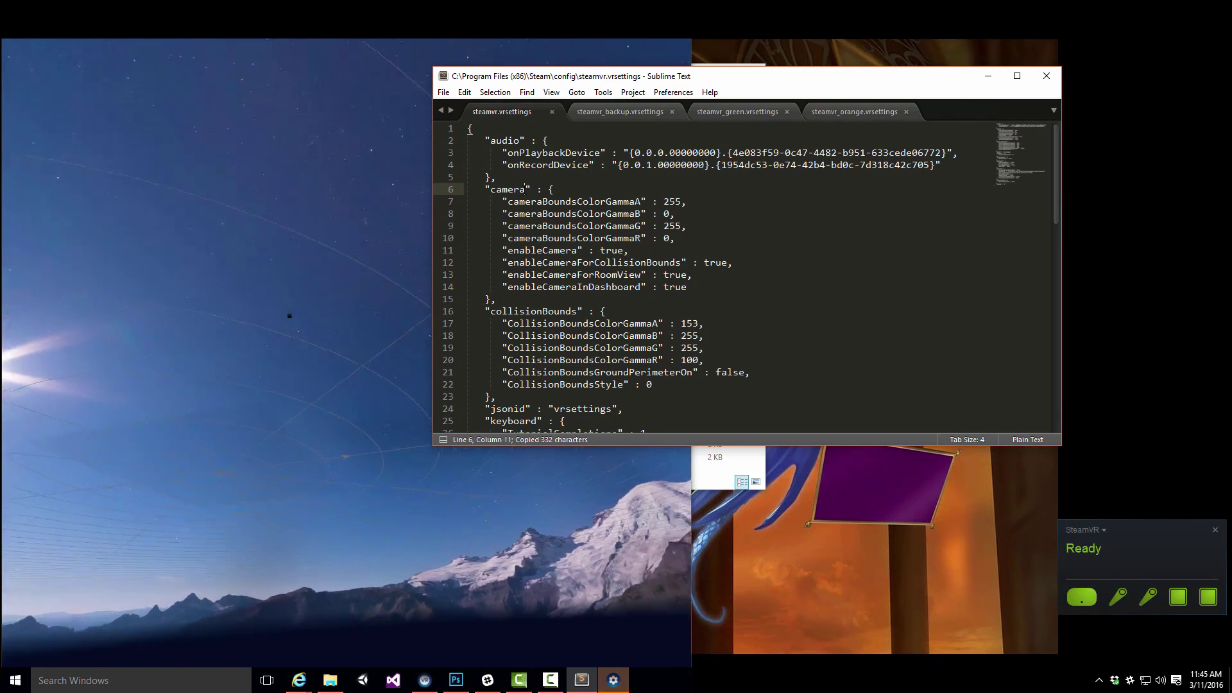
pyautogui.press('Home')
pyautogui.press('Home')
pyautogui.hotkey('shift', 'Down')
pyautogui.hotkey('shift', 'Down')
pyautogui.hotkey('shift', 'Down')
pyautogui.hotkey('shift', 'Down')
pyautogui.hotkey('shift', 'Down')
pyautogui.hotkey('shift', 'Down')
pyautogui.hotkey('shift', 'Down')
pyautogui.hotkey('shift', 'Down')
pyautogui.hotkey('shift', 'Down')
pyautogui.hotkey('shift', 'Down')
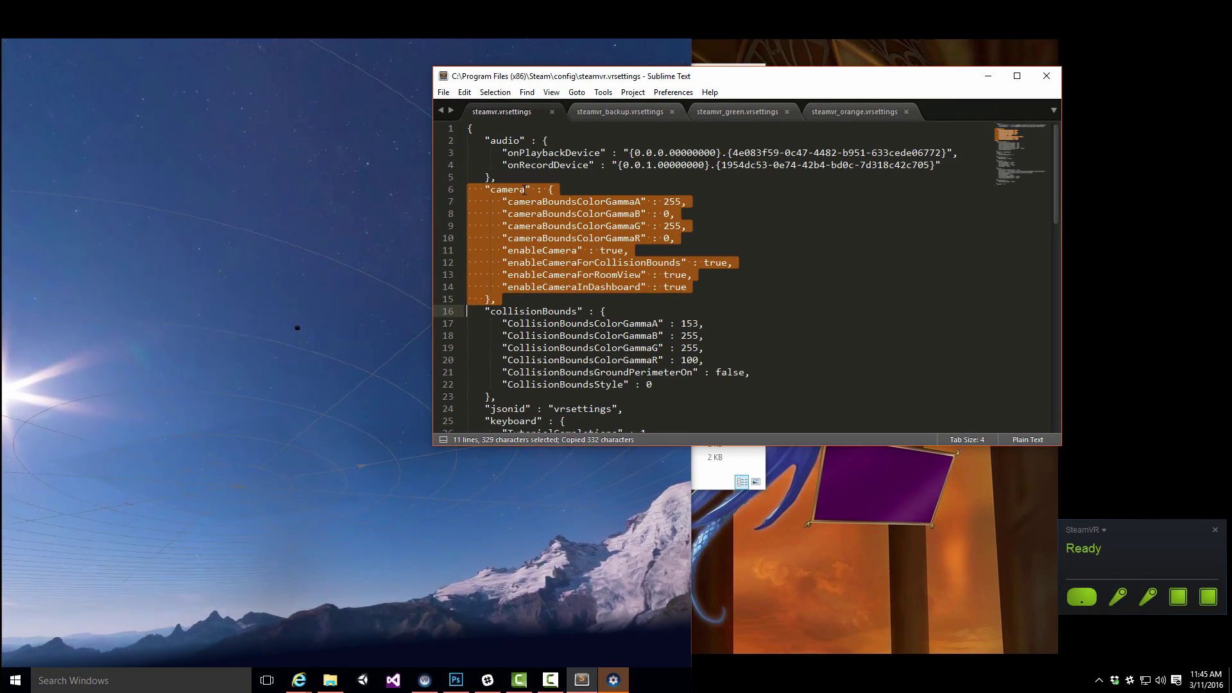
pyautogui.hotkey('ctrl', 'v')
pyautogui.hotkey('ctrl', 's')
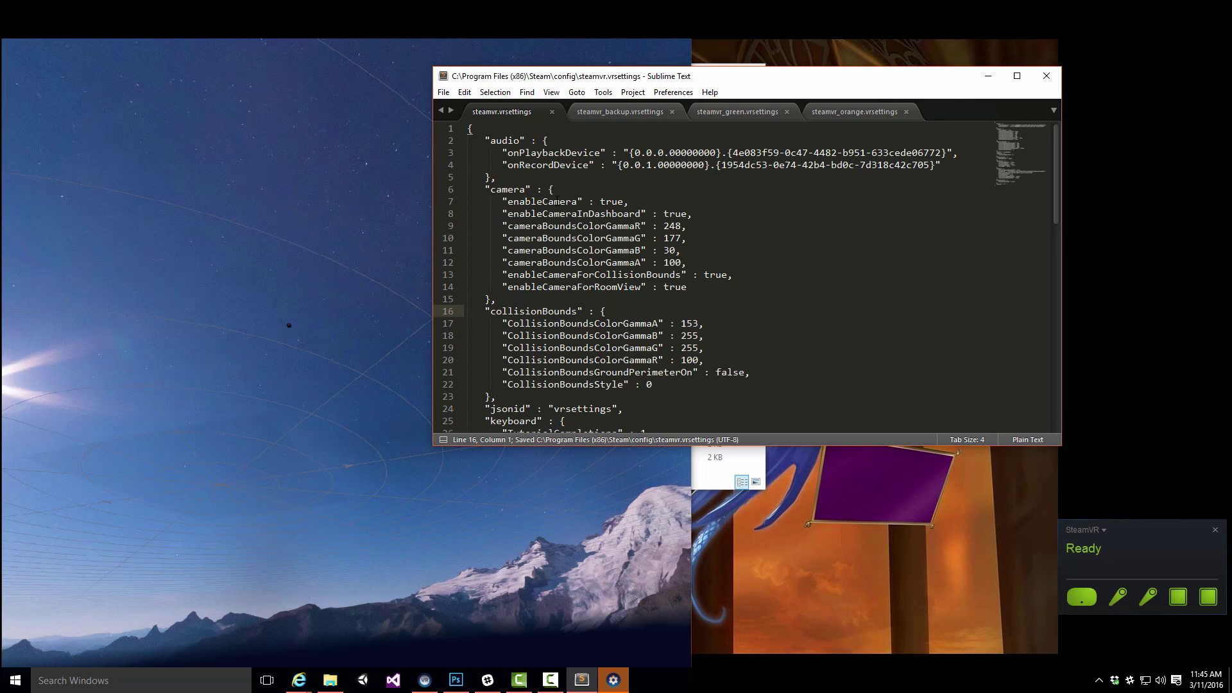
# Close the text editor, and restart SteamVR with its display mirror showing
pyautogui.click(1215, 530)
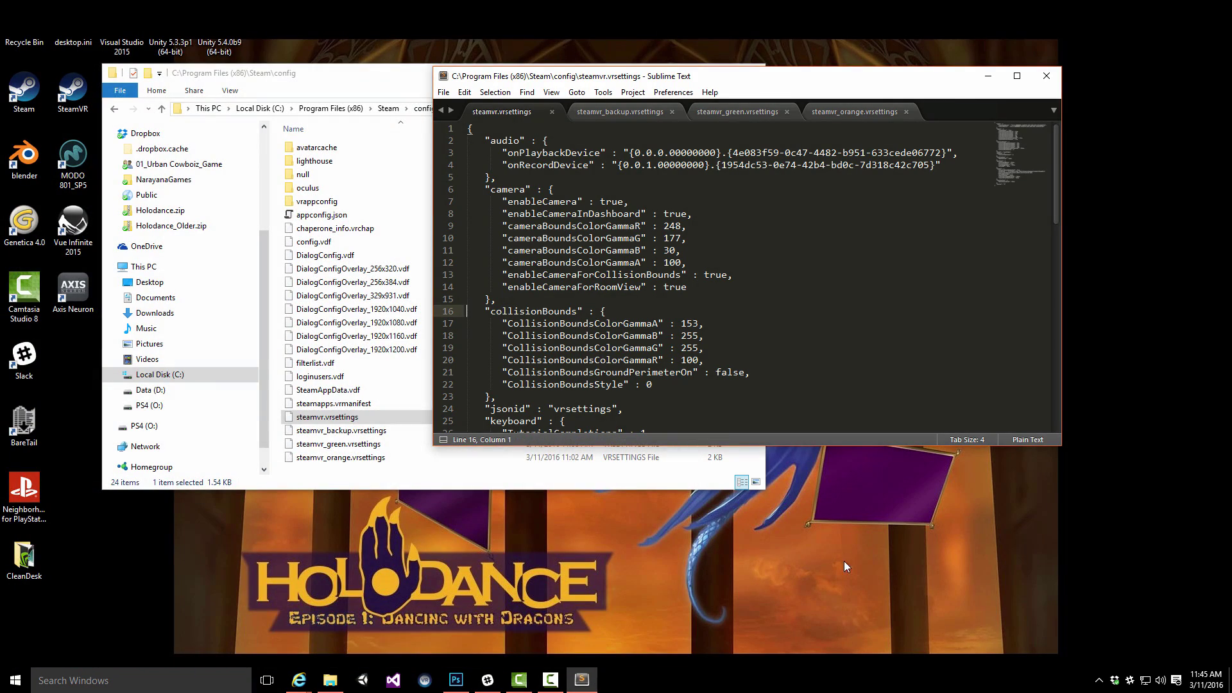
pyautogui.click(424, 682)
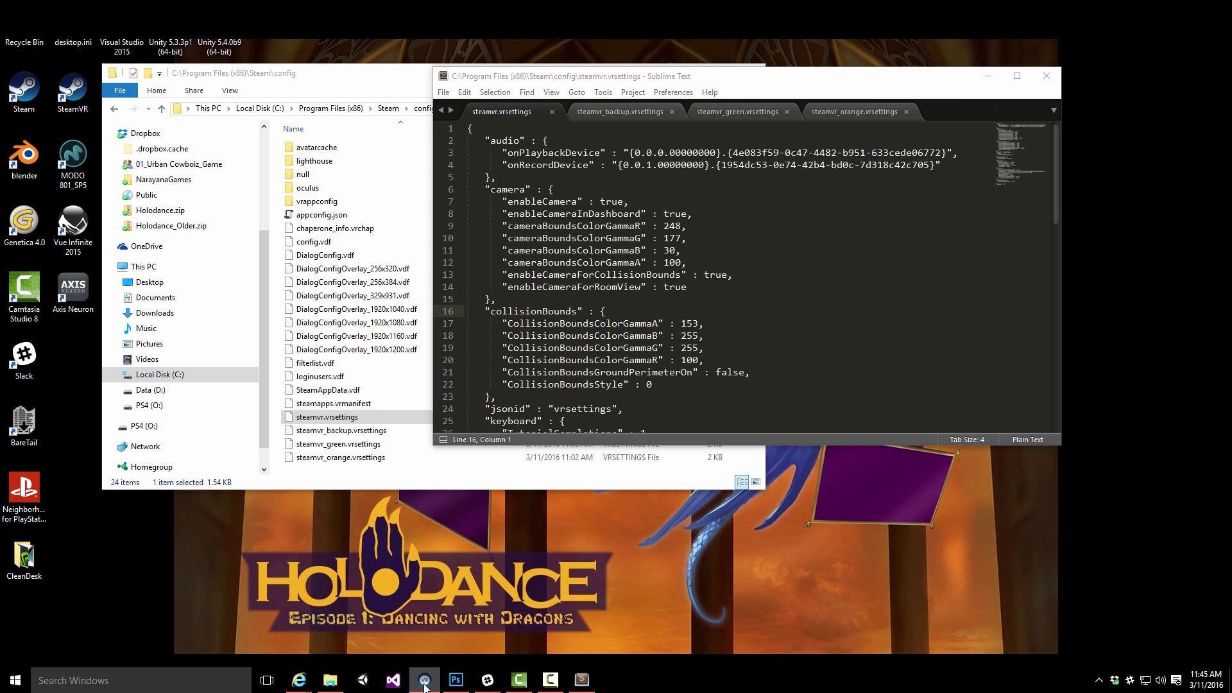
pyautogui.click(1048, 78)
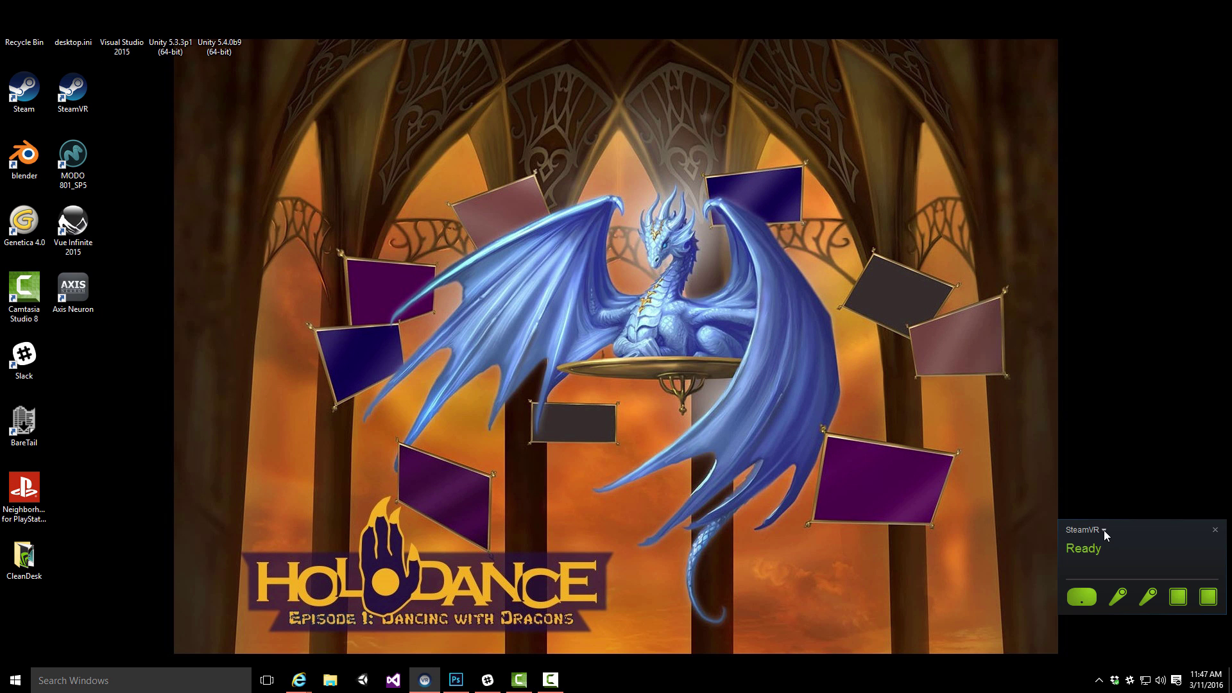
pyautogui.click(1104, 530)
pyautogui.click(1097, 407)
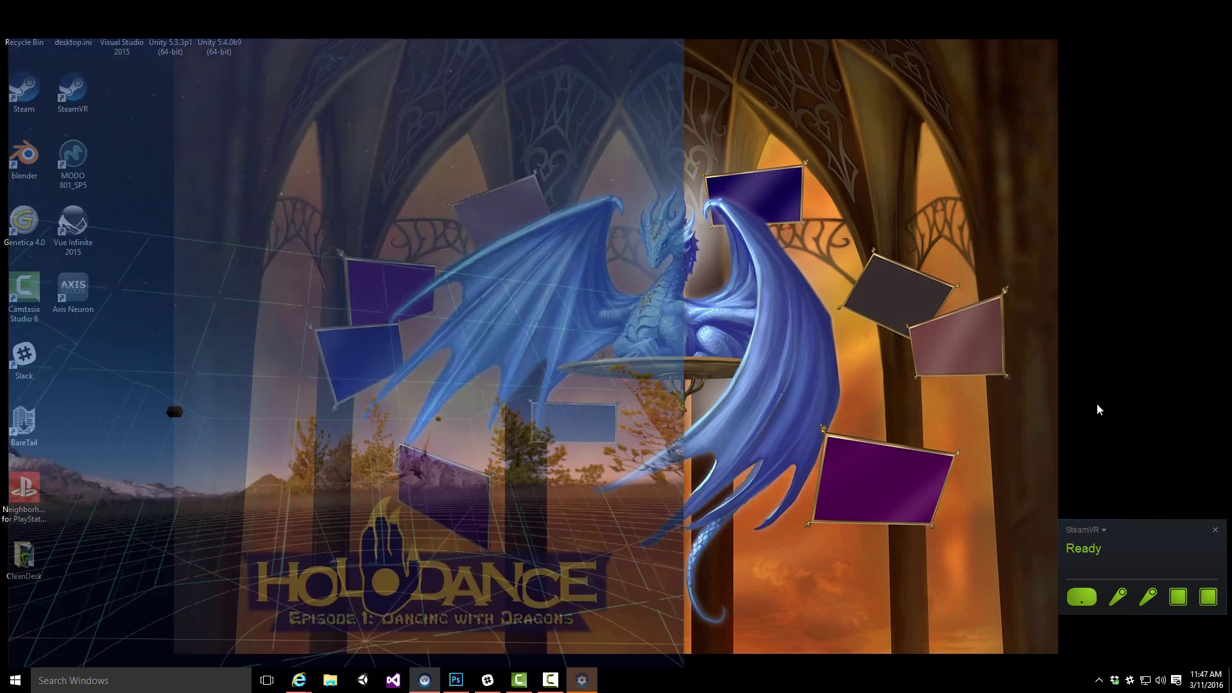